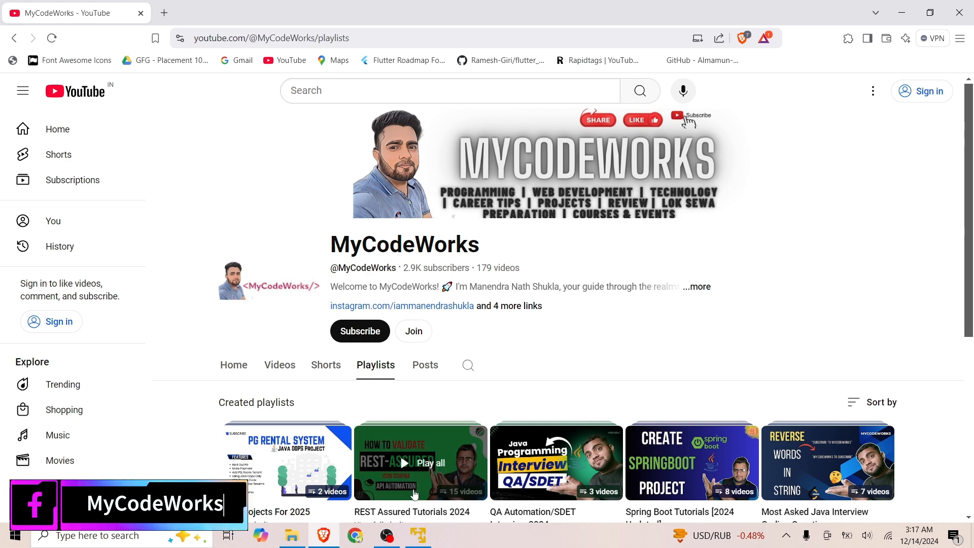
Switch to VMware Workstation 17 Player and start creating a new virtual machine, choosing an installer disc image file (iso) as source
{"action": "left_click", "coordinate": [418, 535]}
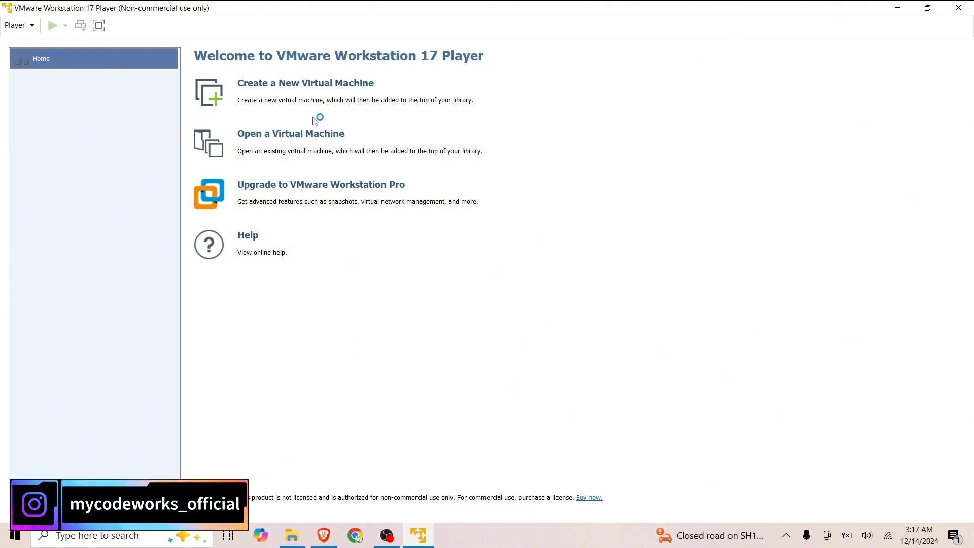
{"action": "left_click", "coordinate": [270, 92]}
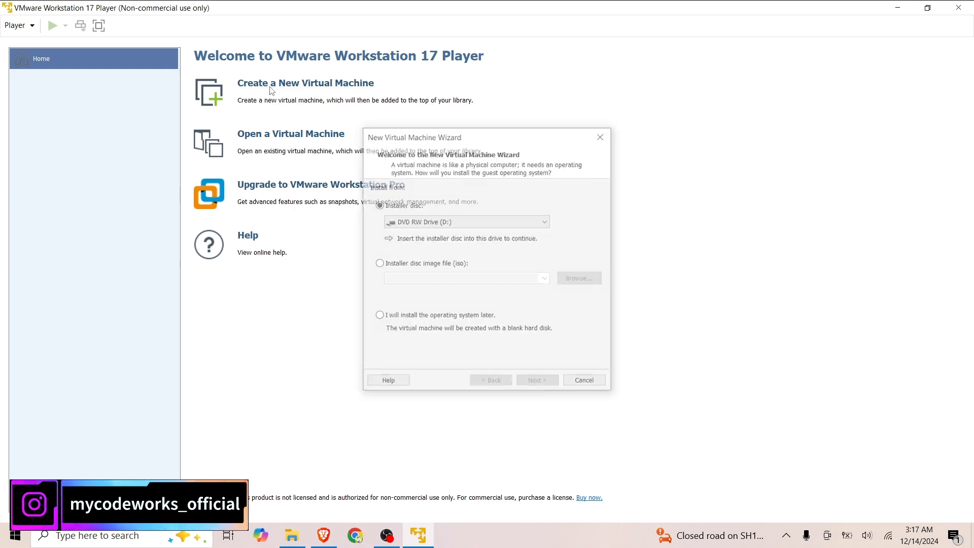
{"action": "left_click", "coordinate": [514, 223]}
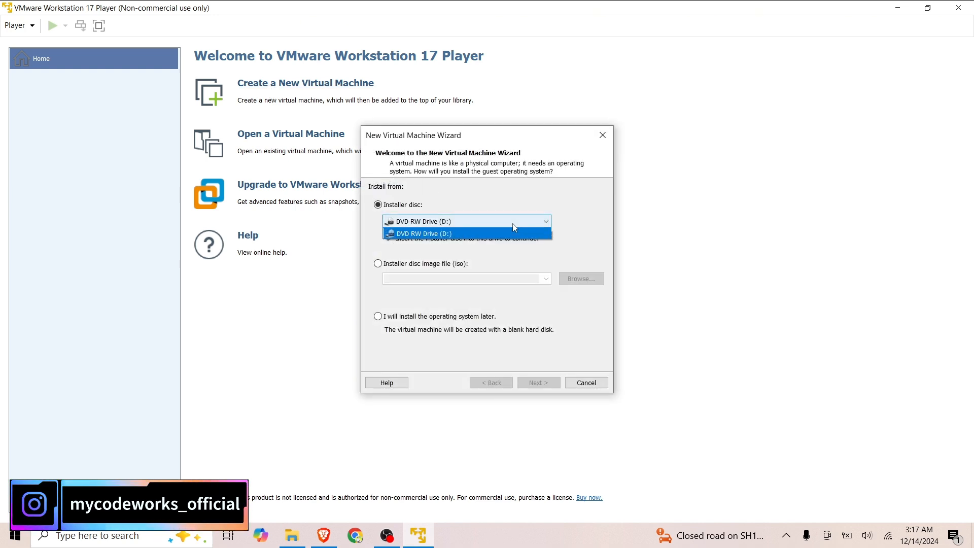
{"action": "left_click", "coordinate": [585, 227]}
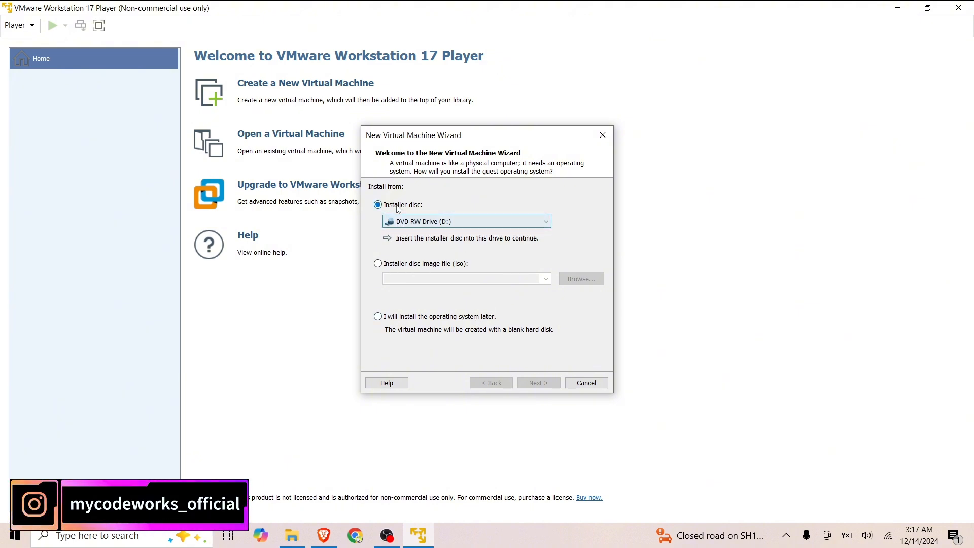
{"action": "left_click", "coordinate": [378, 263]}
{"action": "left_click", "coordinate": [548, 278]}
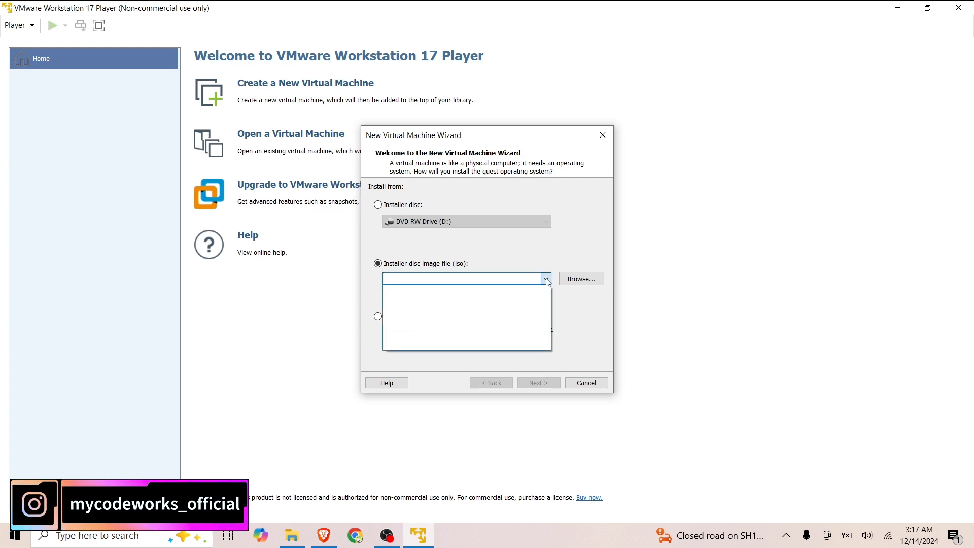
{"action": "left_click", "coordinate": [547, 278]}
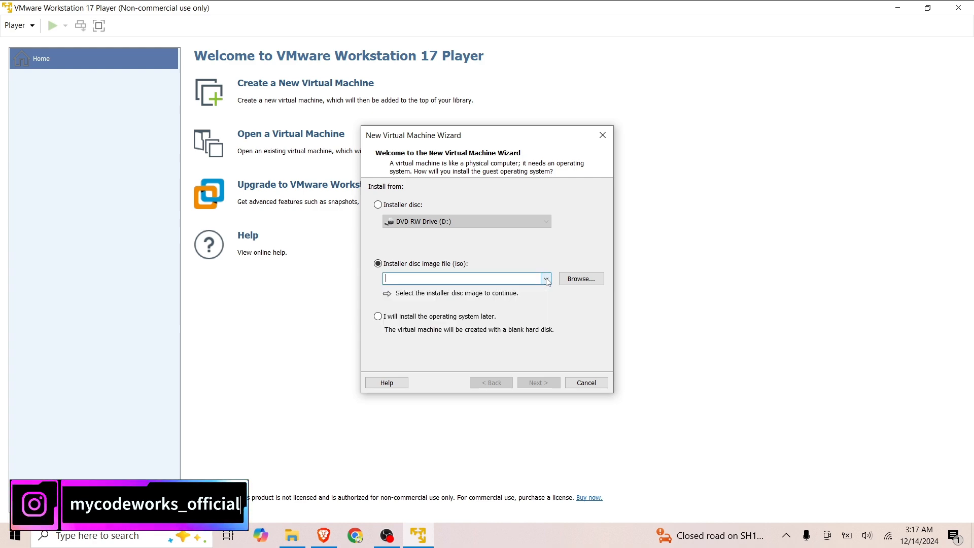
Switch to the Brave browser, search for "ubuntu iso download" in a new tab and open the Ubuntu Desktop download page
{"action": "left_click", "coordinate": [324, 535]}
{"action": "left_click", "coordinate": [165, 14]}
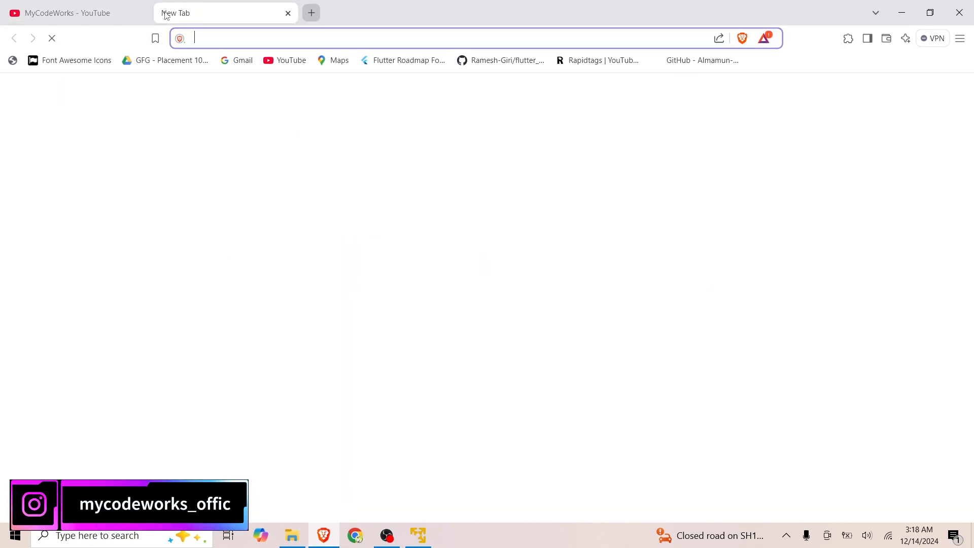
{"action": "type", "text": "ubunt"}
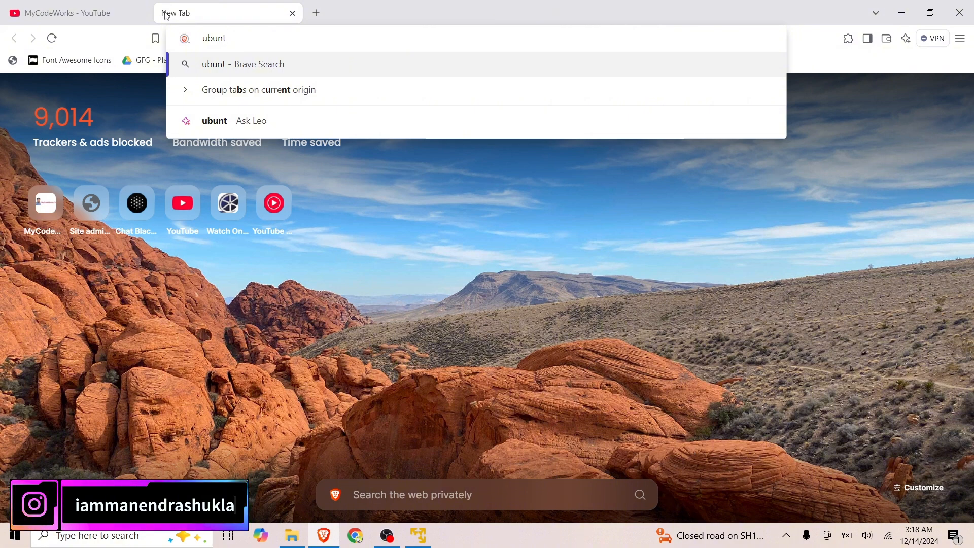
{"action": "type", "text": "u iso download"}
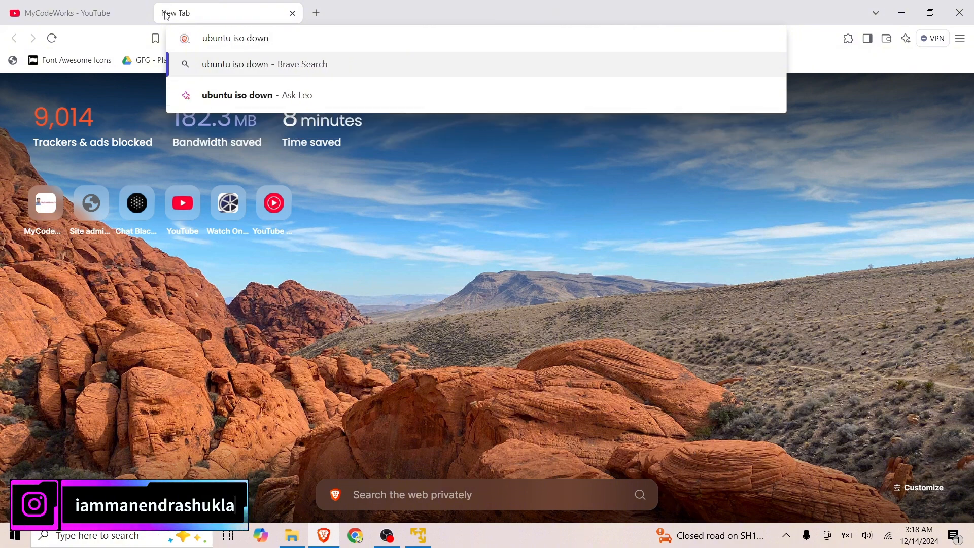
{"action": "key", "text": "Return"}
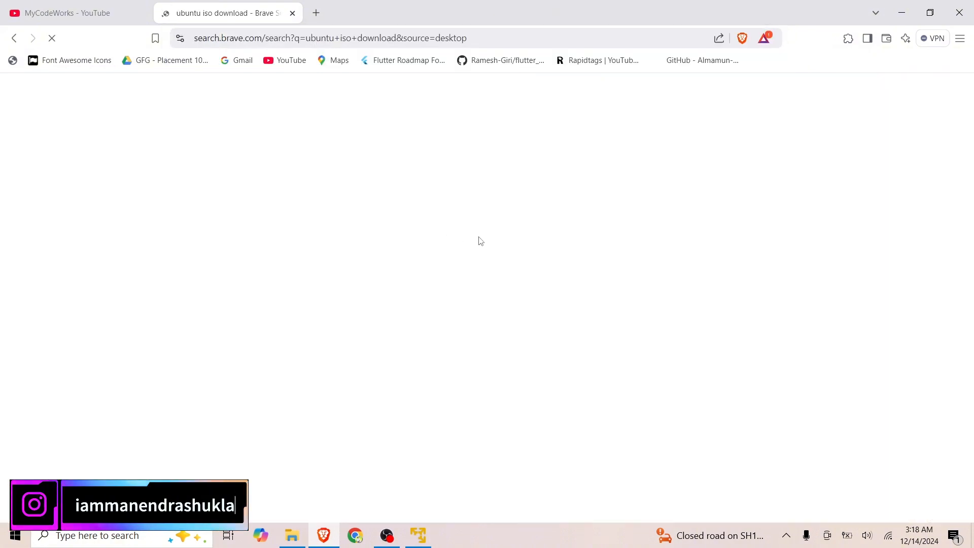
{"action": "left_click", "coordinate": [168, 201]}
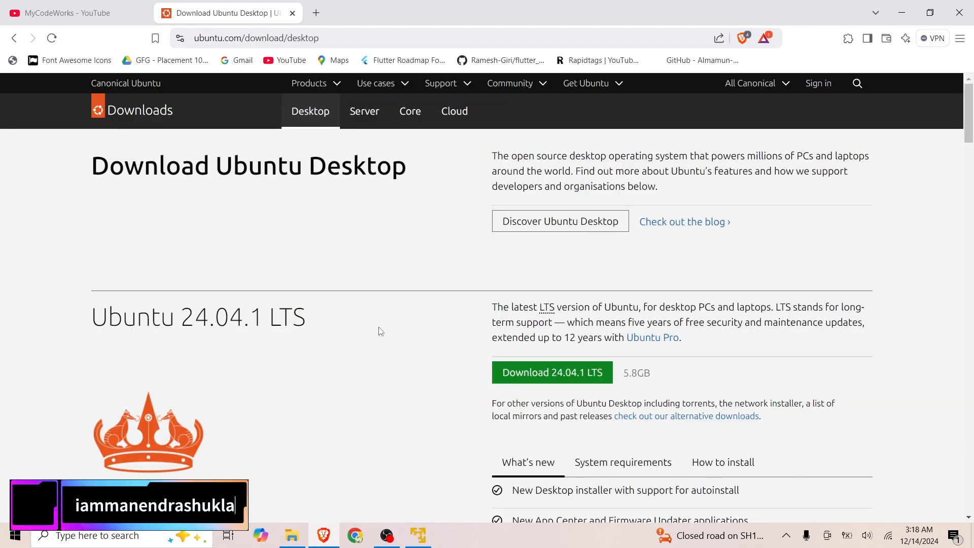
Download the Ubuntu 24.04.1 LTS desktop image, save it in the Downloads folder and check its progress in the download history
{"action": "scroll", "coordinate": [381, 331], "scroll_direction": "down", "scroll_amount": 1}
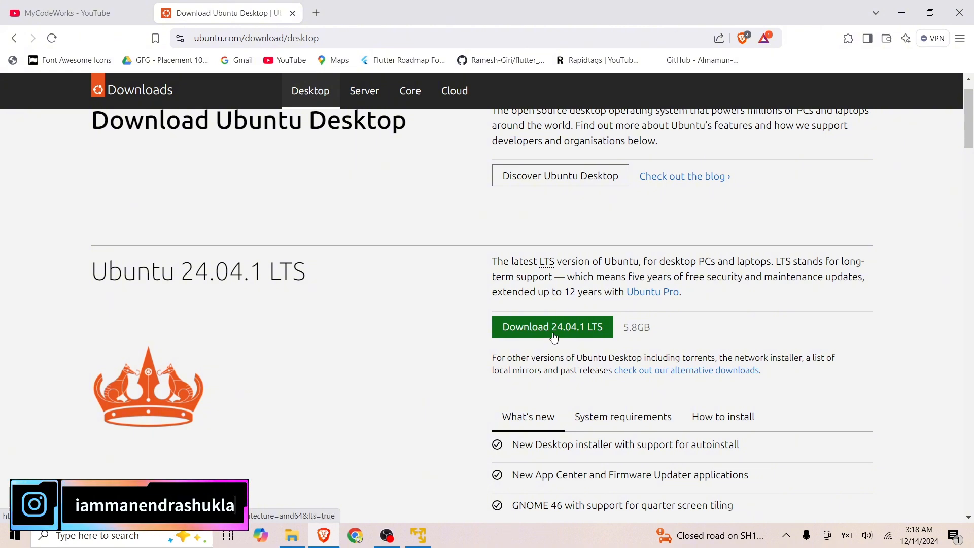
{"action": "scroll", "coordinate": [554, 337], "scroll_direction": "down", "scroll_amount": 1}
{"action": "scroll", "coordinate": [552, 337], "scroll_direction": "up", "scroll_amount": 2}
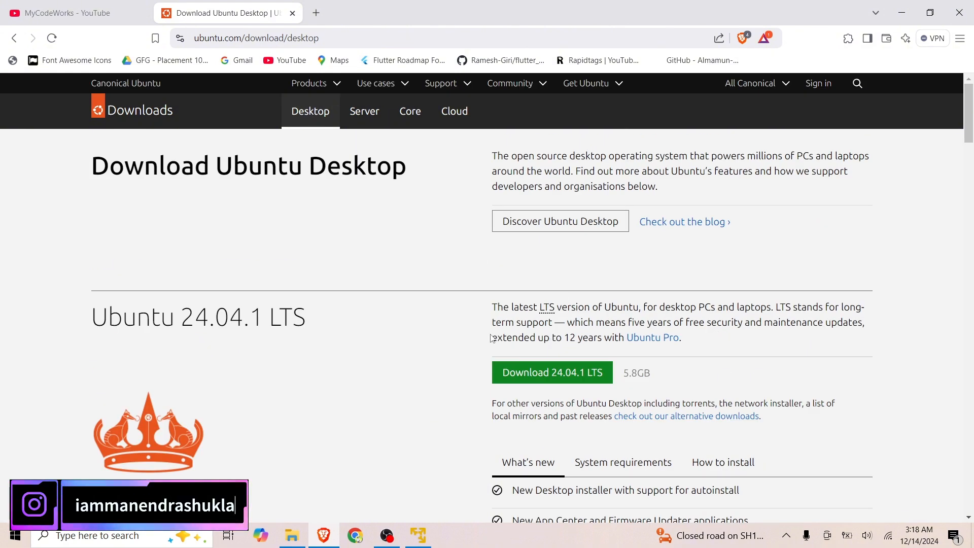
{"action": "scroll", "coordinate": [491, 338], "scroll_direction": "down", "scroll_amount": 3}
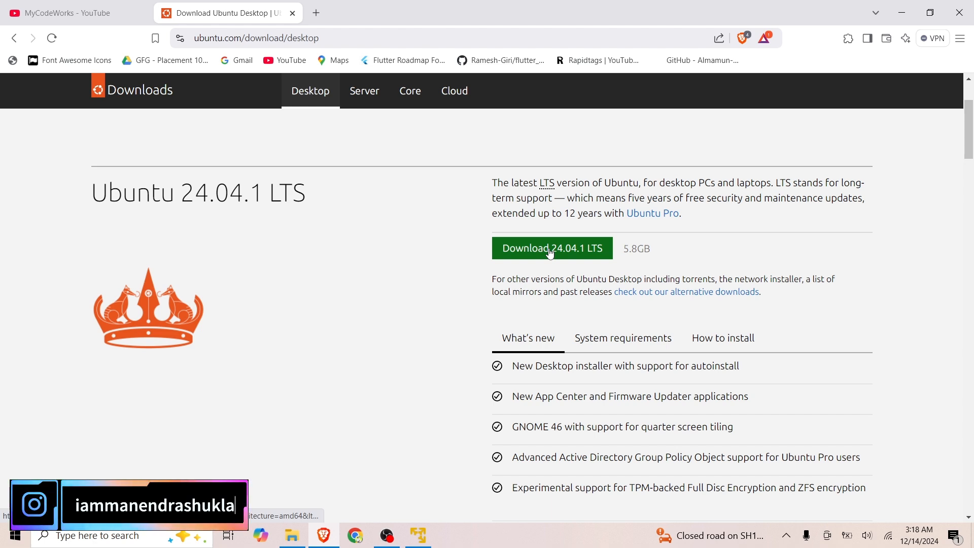
{"action": "scroll", "coordinate": [421, 342], "scroll_direction": "down", "scroll_amount": 2}
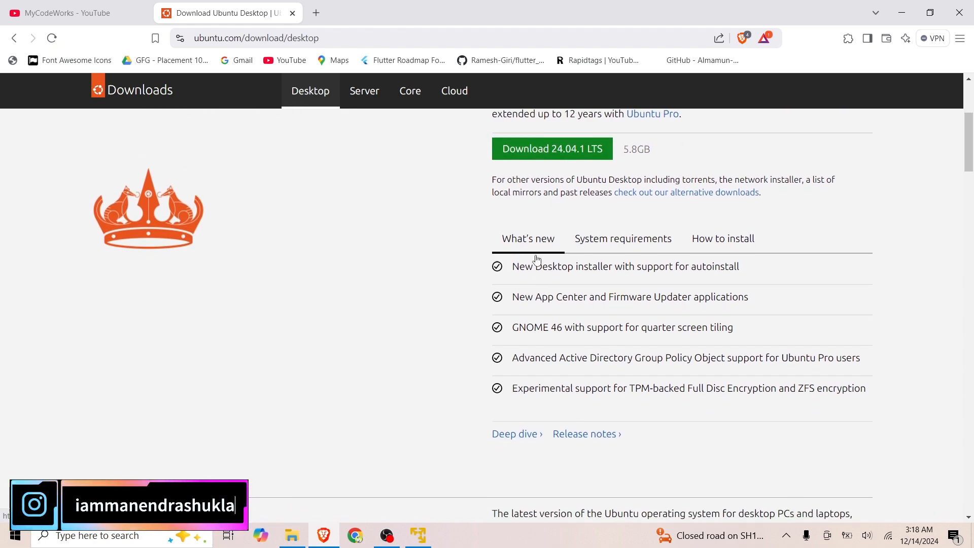
{"action": "scroll", "coordinate": [538, 259], "scroll_direction": "down", "scroll_amount": 2}
{"action": "scroll", "coordinate": [538, 259], "scroll_direction": "up", "scroll_amount": 4}
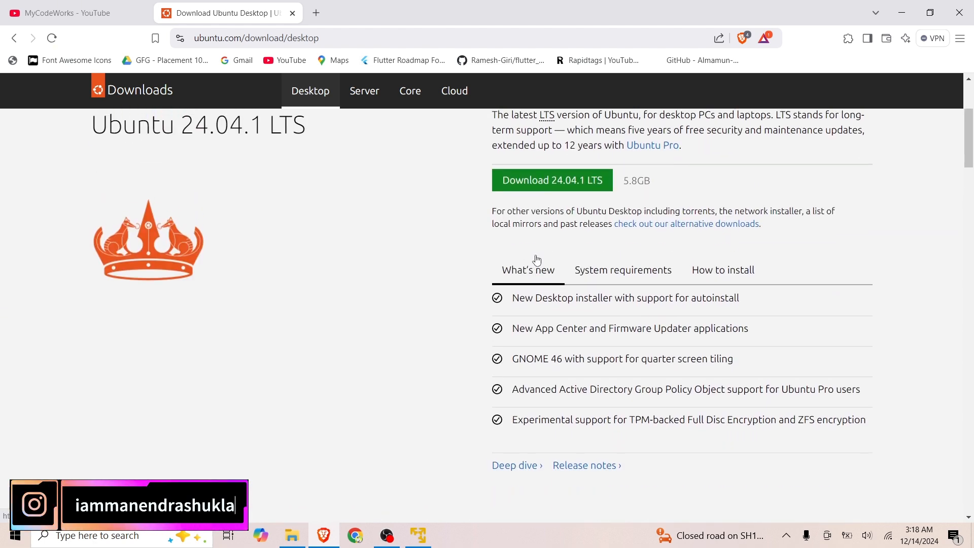
{"action": "left_click", "coordinate": [546, 235]}
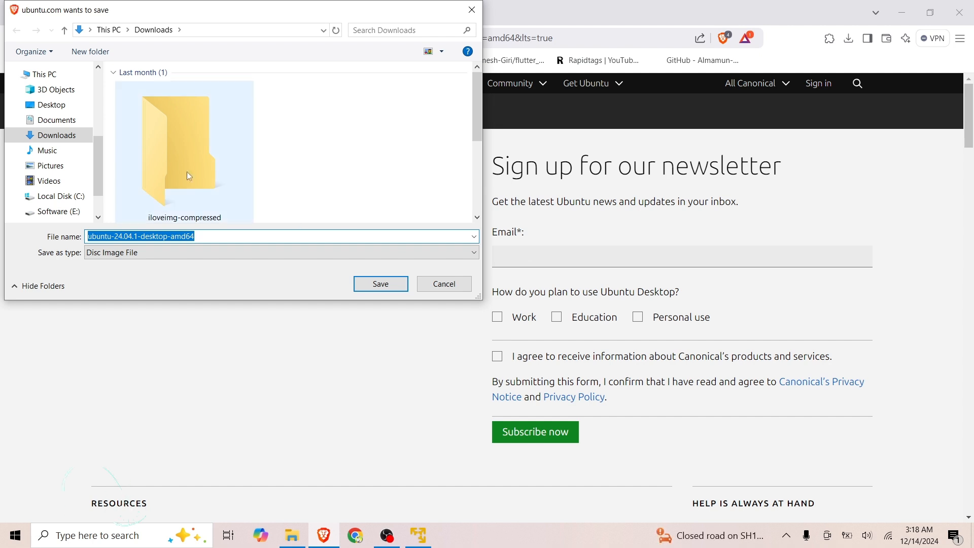
{"action": "left_click", "coordinate": [387, 284]}
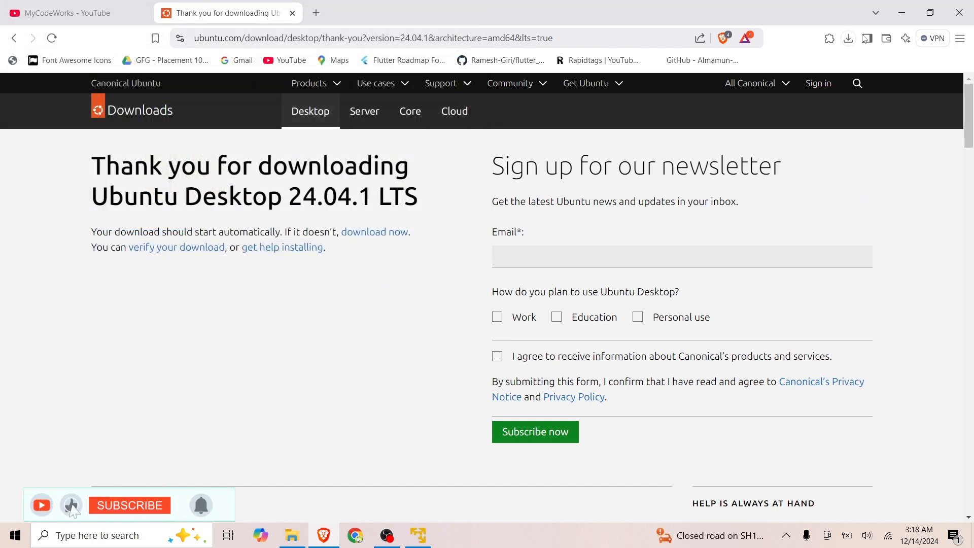
{"action": "left_click", "coordinate": [850, 40]}
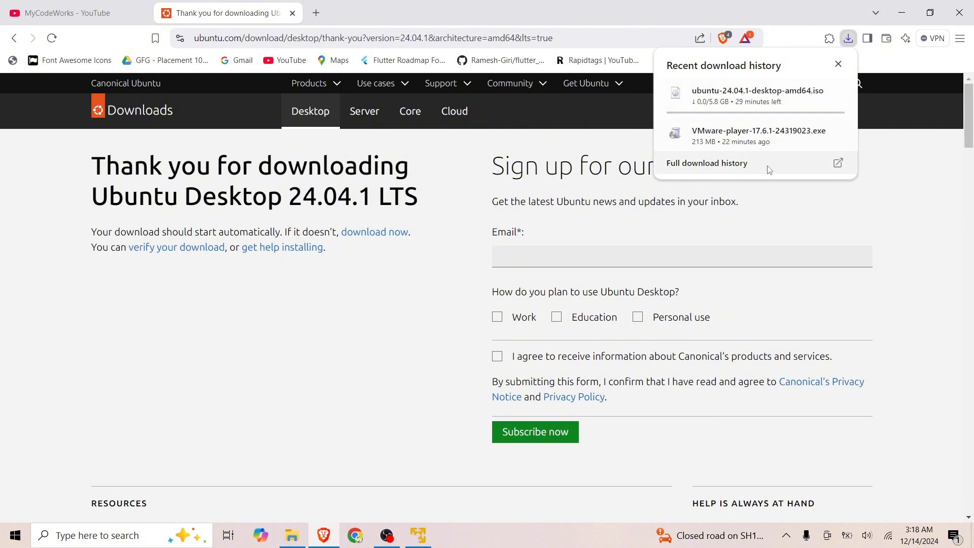
{"action": "mouse_move", "coordinate": [760, 103]}
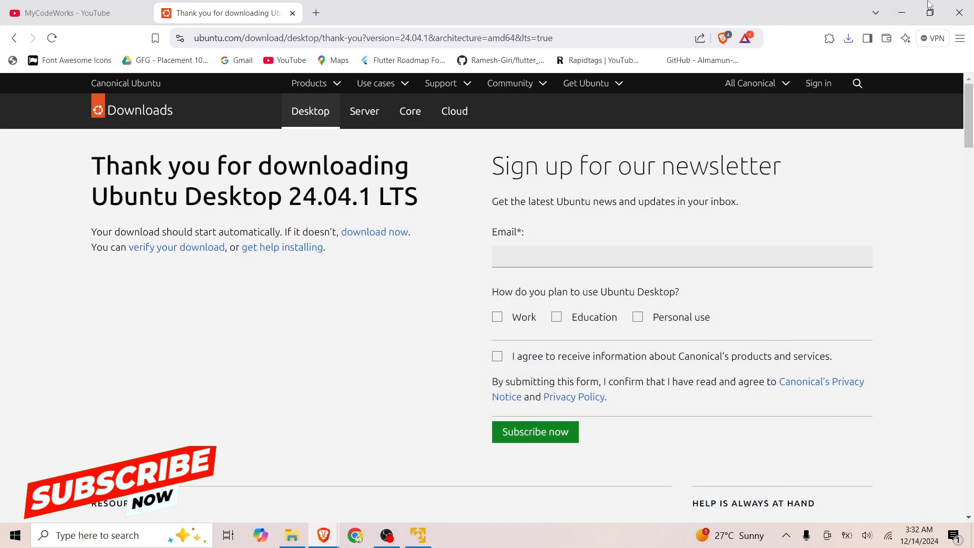
{"action": "left_click", "coordinate": [847, 40]}
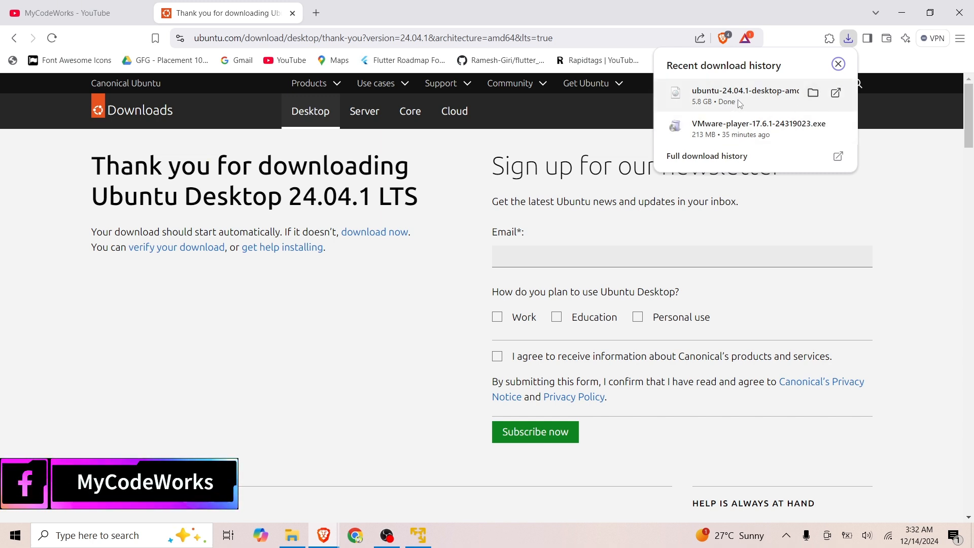
Switch back to VMware Player, load ubuntu-24.04.1-desktop-amd64 from Downloads as the installer image and continue to the Easy Install information
{"action": "left_click", "coordinate": [419, 535]}
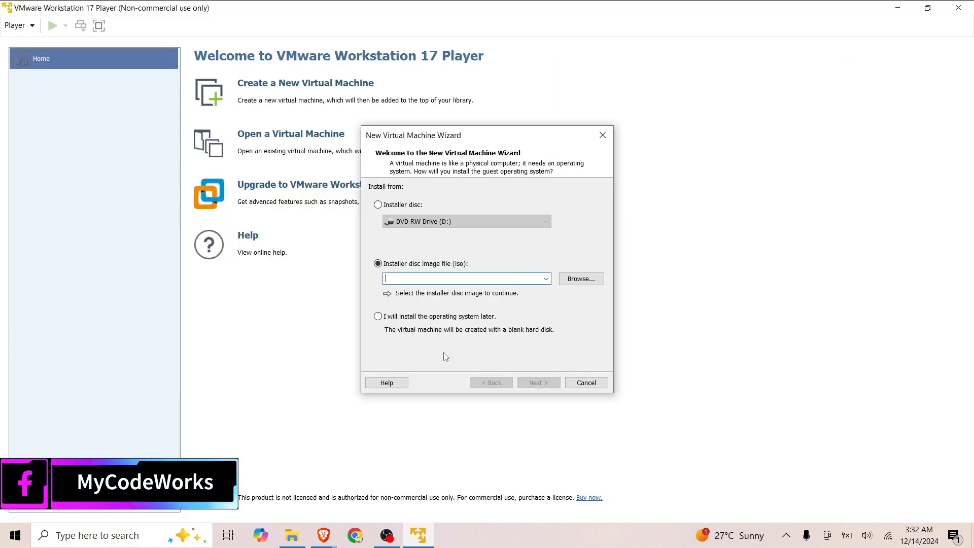
{"action": "left_click", "coordinate": [568, 284]}
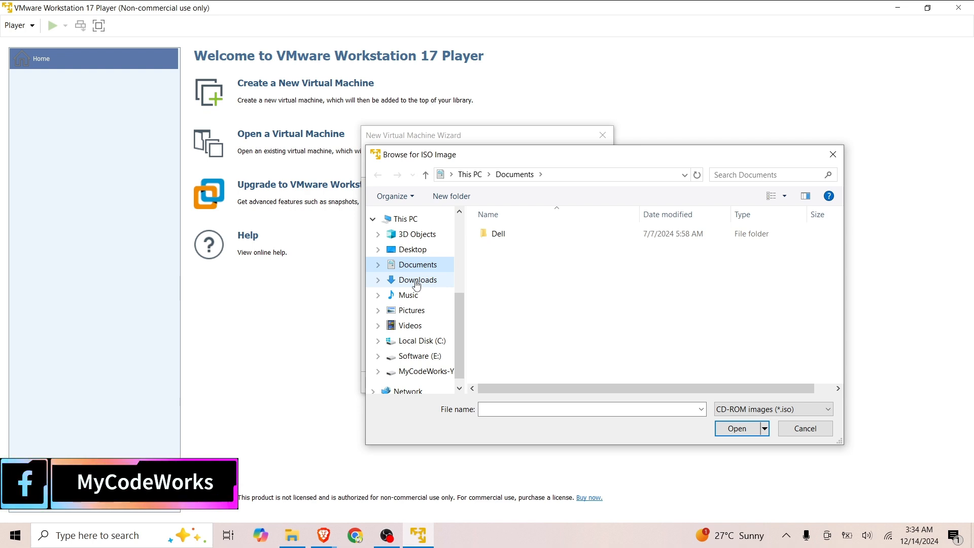
{"action": "left_click", "coordinate": [417, 282]}
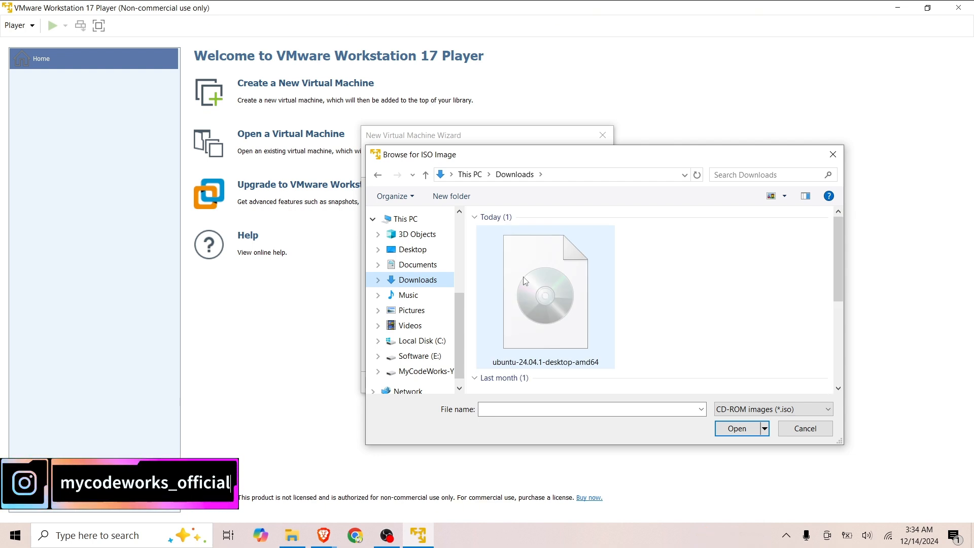
{"action": "double_click", "coordinate": [554, 266]}
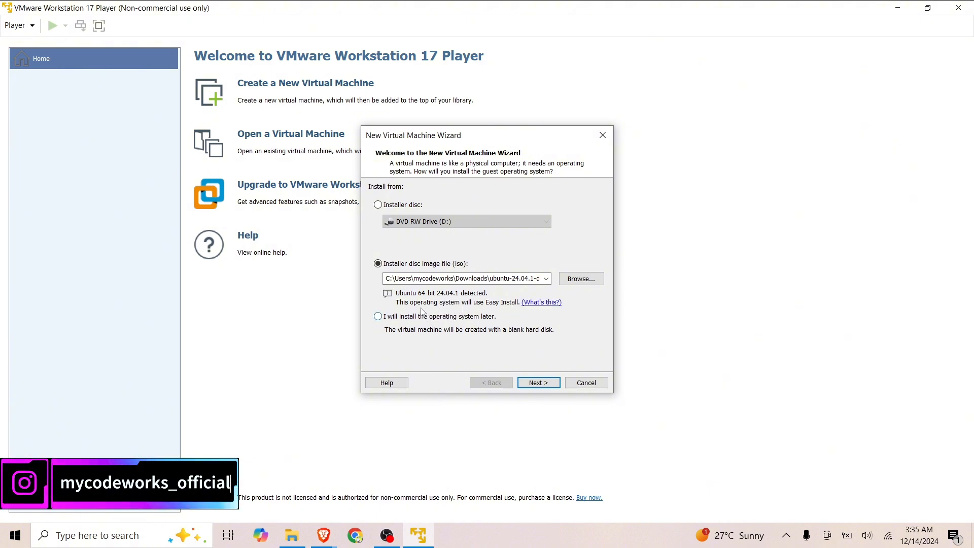
{"action": "left_click", "coordinate": [544, 382]}
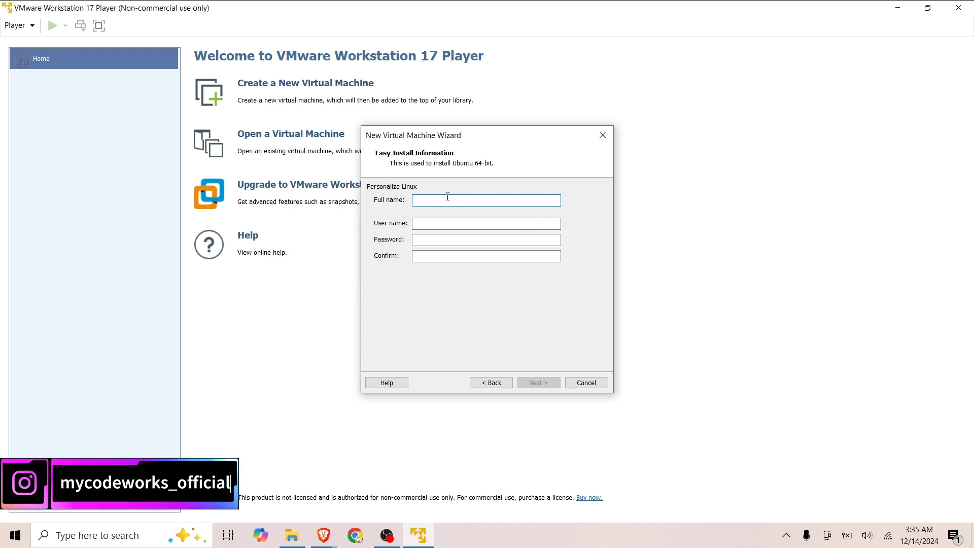
Fill in the full name, user name, account password and password confirmation for the Linux installation, and continue to the virtual machine naming
{"action": "type", "text": "mycode"}
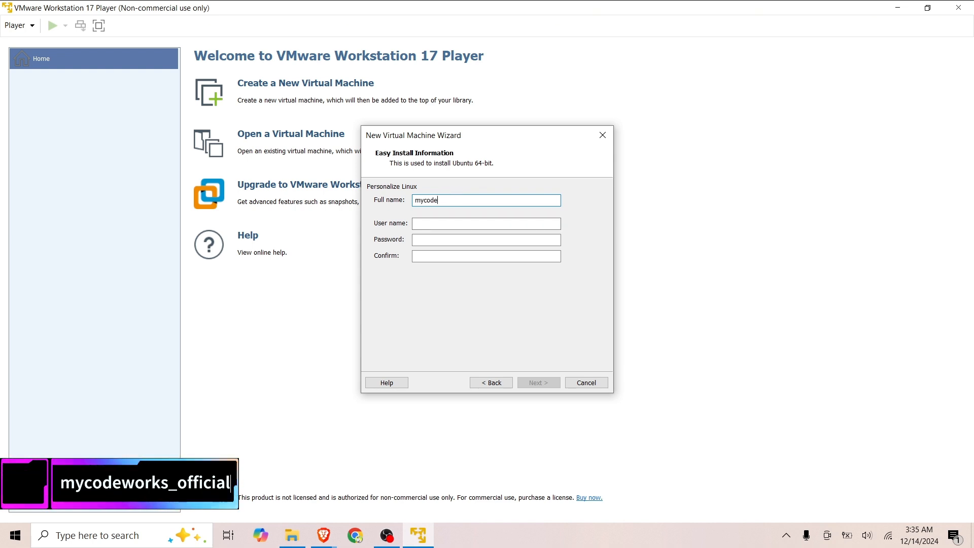
{"action": "type", "text": "works"}
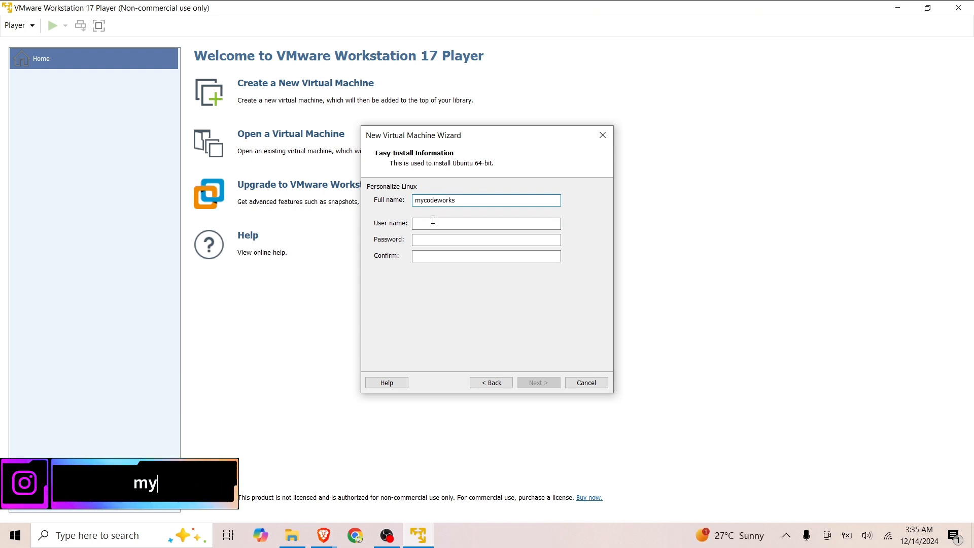
{"action": "left_click", "coordinate": [433, 220]}
{"action": "type", "text": "mycodeworks"}
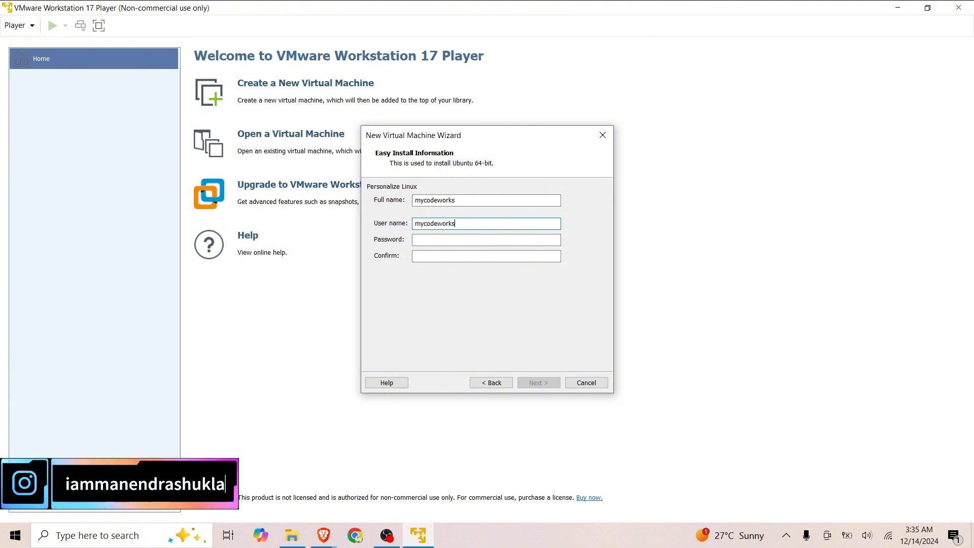
{"action": "left_click", "coordinate": [434, 237]}
{"action": "type", "text": "●●"}
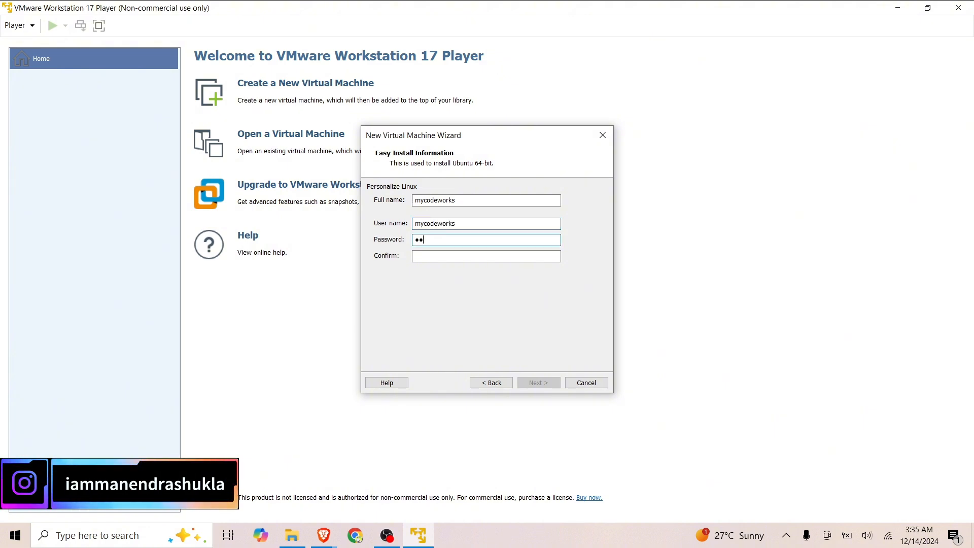
{"action": "type", "text": "●●●"}
{"action": "left_click", "coordinate": [450, 257]}
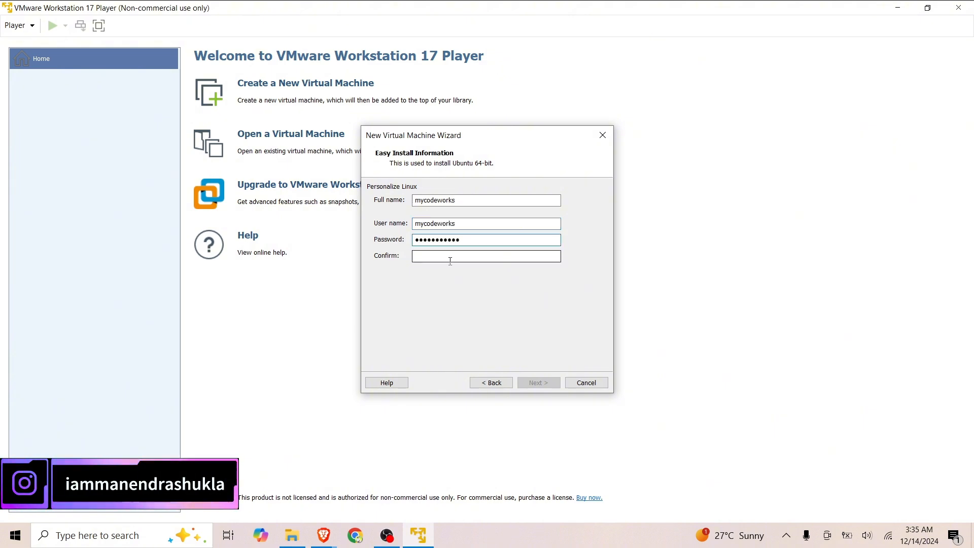
{"action": "type", "text": "●●●"}
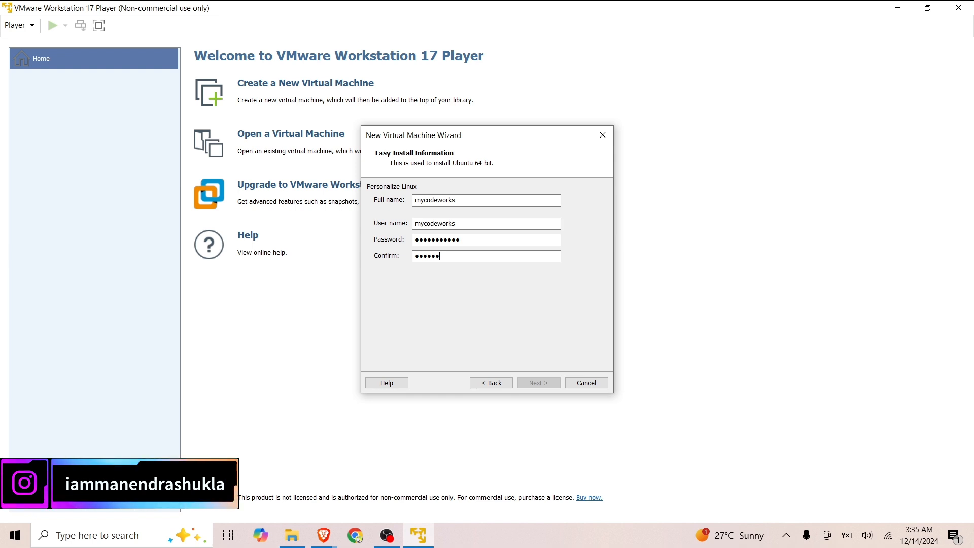
{"action": "type", "text": "●●●●●●●●"}
{"action": "left_click", "coordinate": [539, 383]}
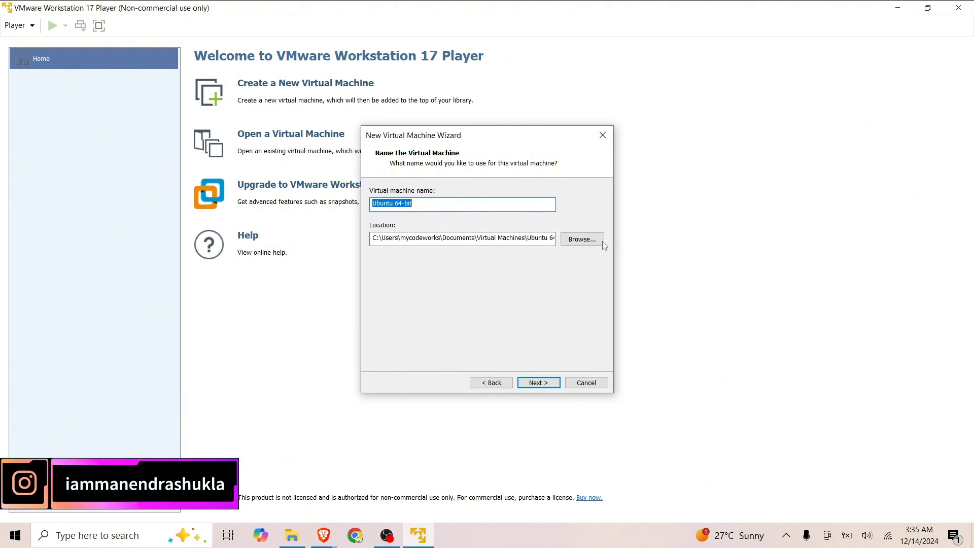
Switch to File Explorer, check the free space on the drives under This PC, and return to VMware Player
{"action": "left_click", "coordinate": [285, 537]}
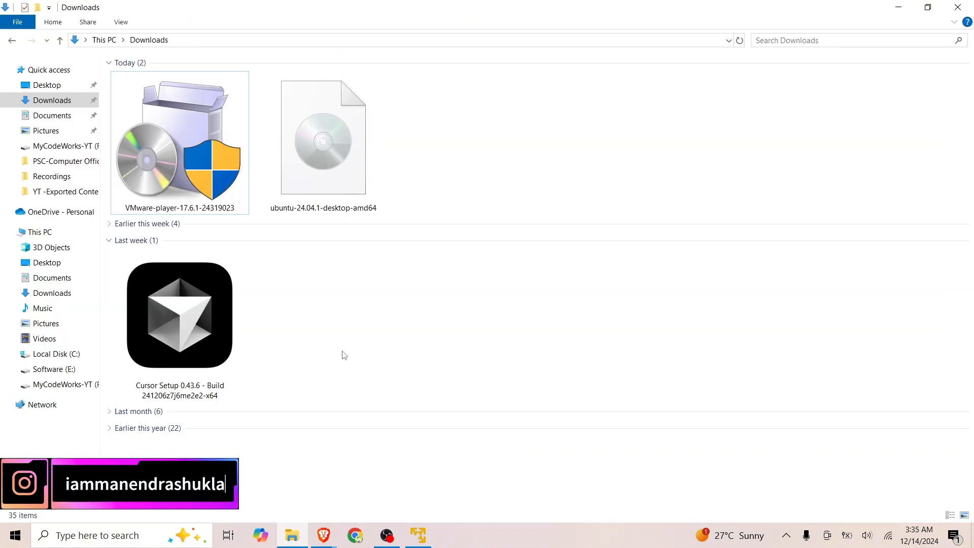
{"action": "left_click", "coordinate": [55, 357]}
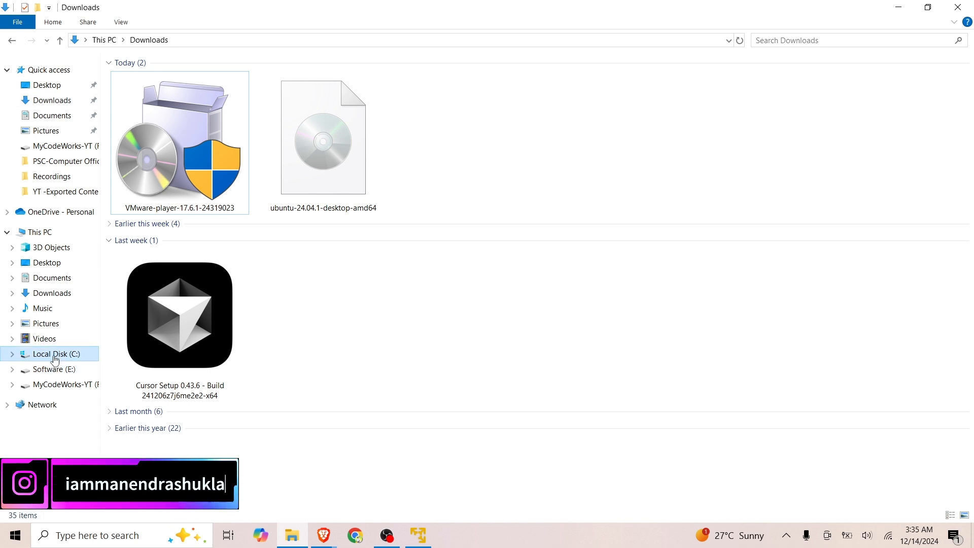
{"action": "left_click", "coordinate": [40, 234]}
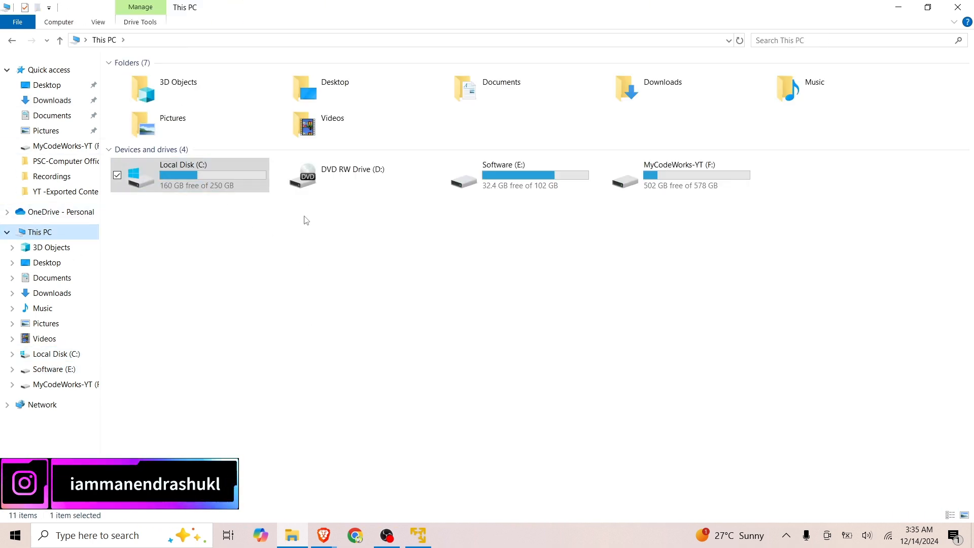
{"action": "left_click", "coordinate": [898, 8]}
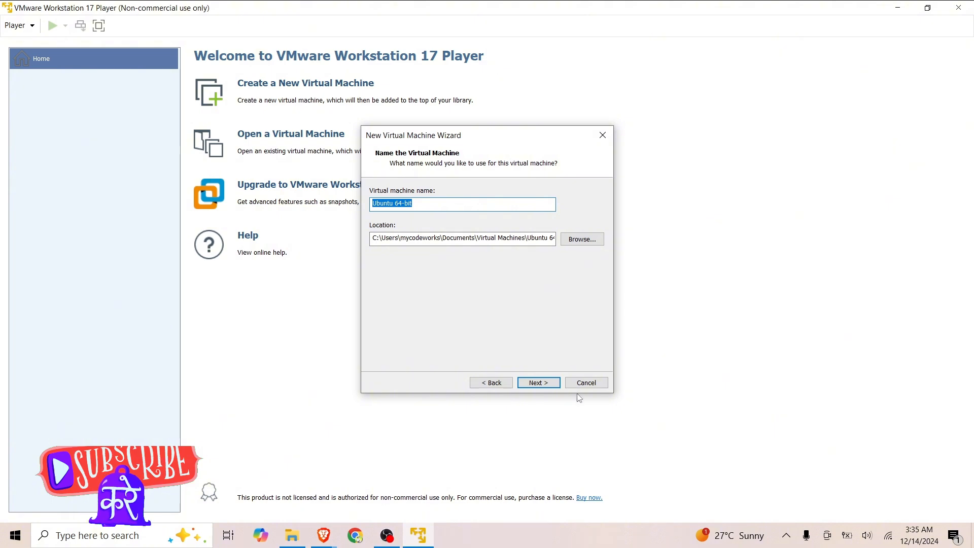
Keep the name Ubuntu 64-bit, the default location and a 20 GB disk split into multiple files, and create and power on the virtual machine
{"action": "left_click", "coordinate": [553, 382]}
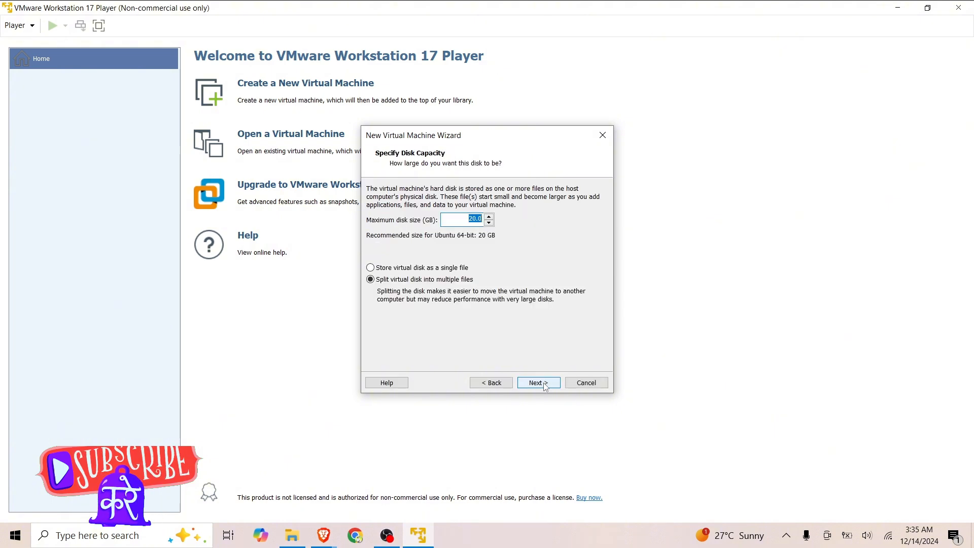
{"action": "left_click", "coordinate": [539, 382]}
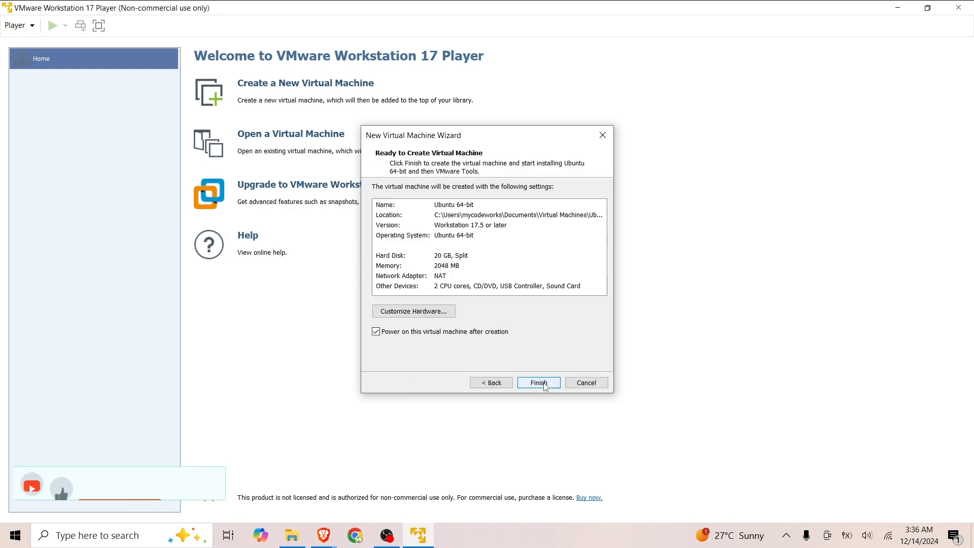
{"action": "left_click", "coordinate": [539, 383]}
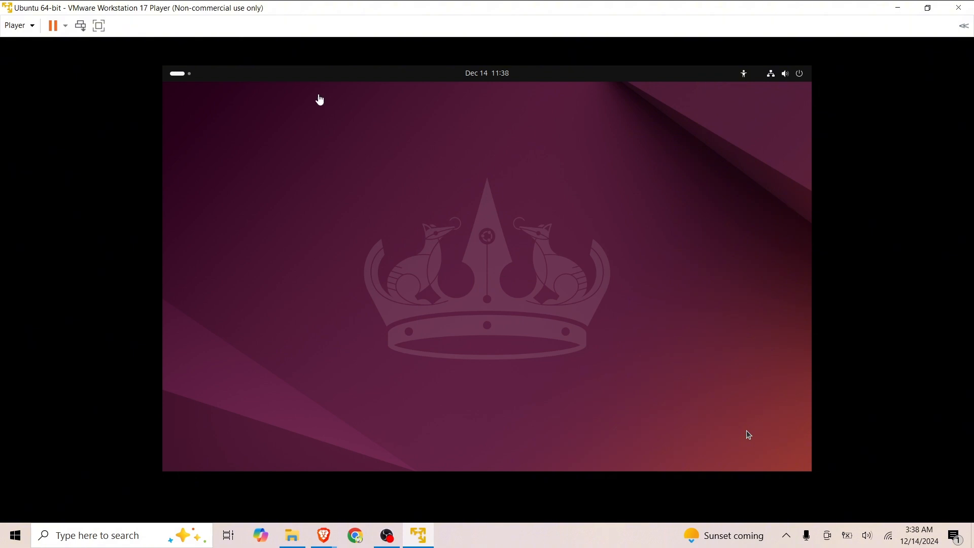
Open the Activities overview on the Ubuntu desktop and bring up the ubuntu_bootstrap installer window
{"action": "left_click", "coordinate": [188, 73]}
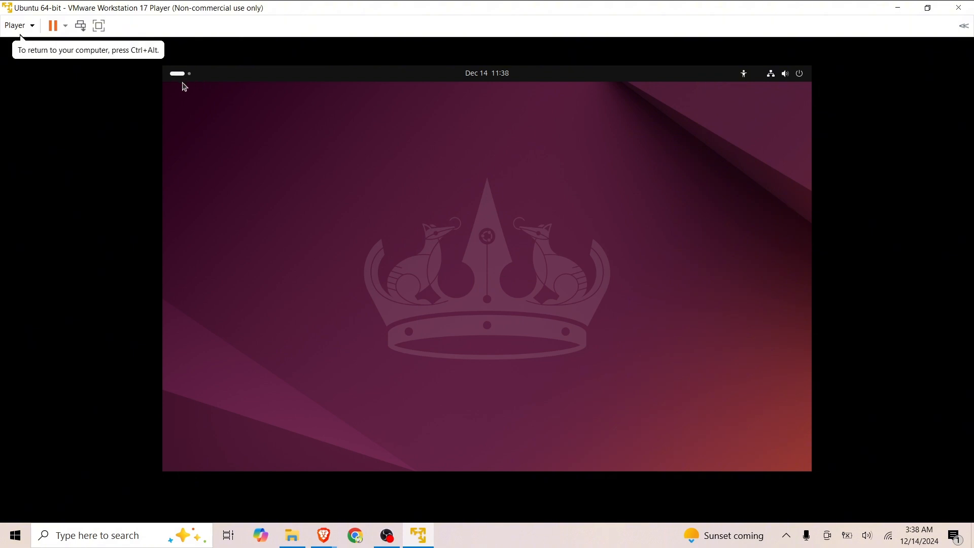
{"action": "left_click", "coordinate": [190, 75]}
{"action": "left_click", "coordinate": [290, 160]}
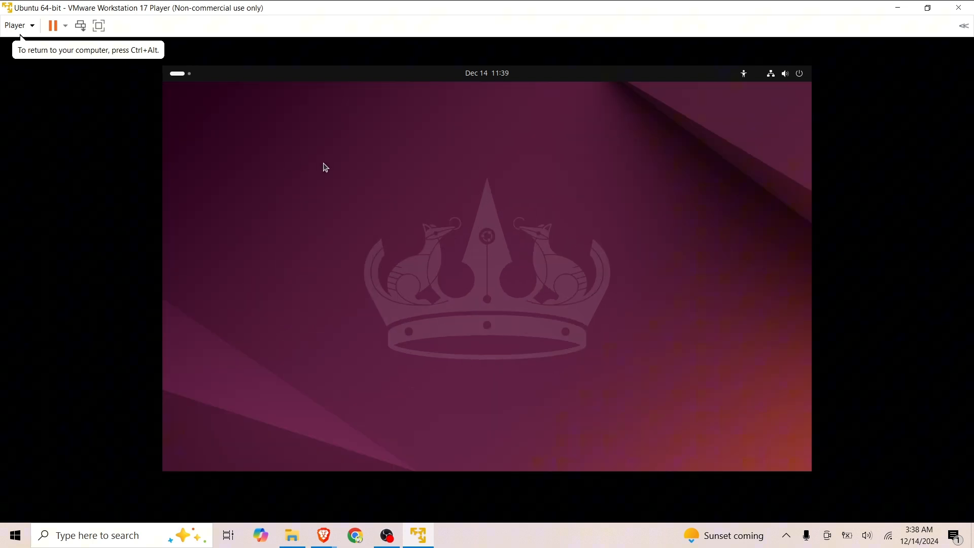
{"action": "left_click", "coordinate": [184, 77]}
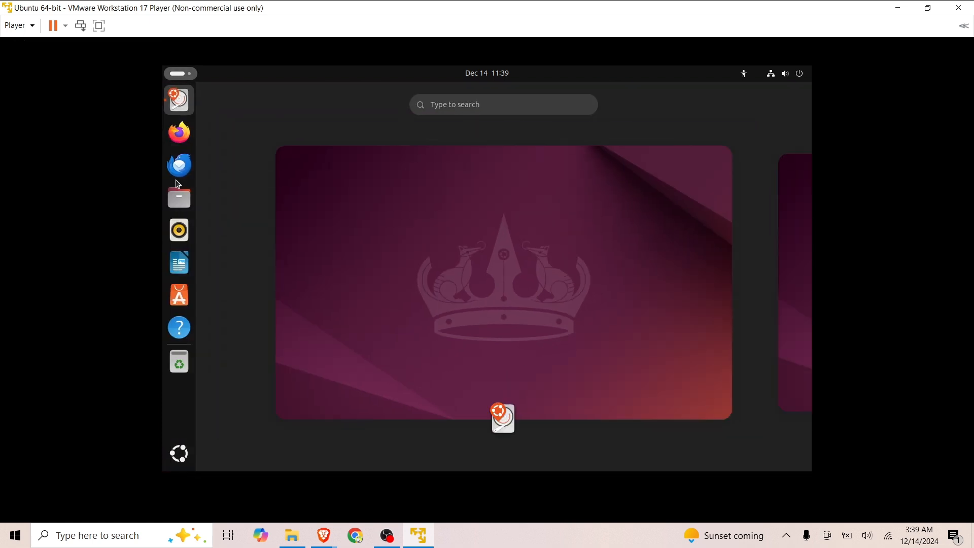
{"action": "mouse_move", "coordinate": [674, 291]}
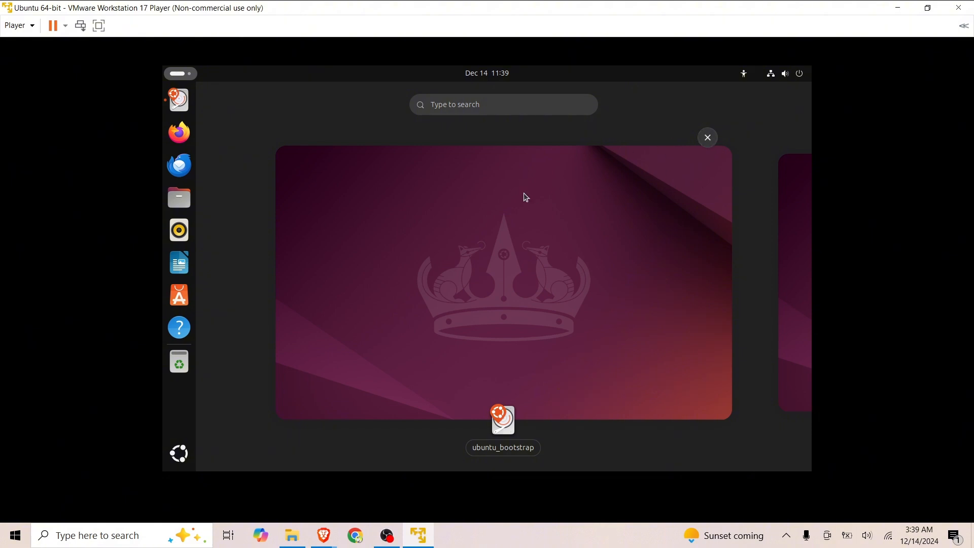
{"action": "left_click", "coordinate": [455, 237]}
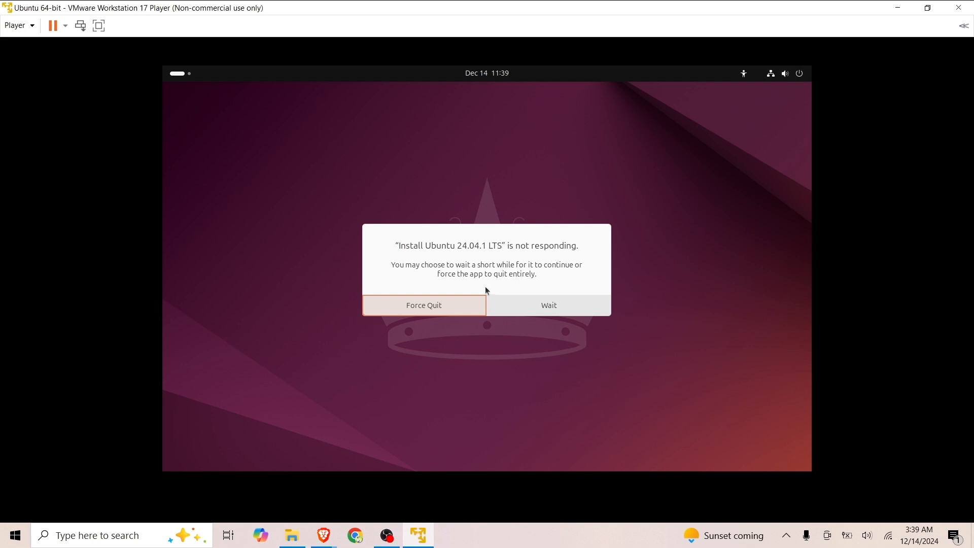
Choose to wait for the unresponsive Install Ubuntu 24.04.1 LTS app each time the prompt appears, reopening the Activities overview in between
{"action": "left_click", "coordinate": [519, 305]}
{"action": "left_click", "coordinate": [556, 306]}
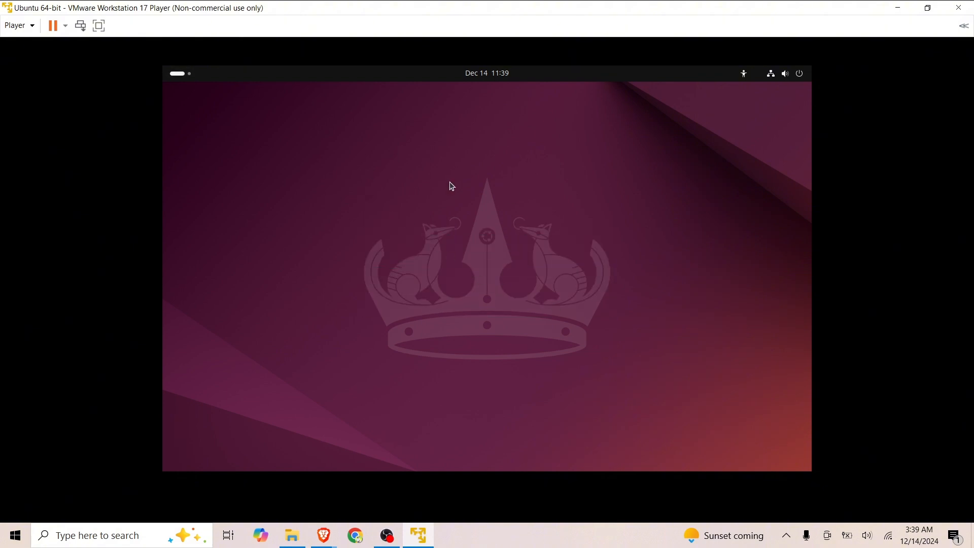
{"action": "left_click", "coordinate": [179, 75]}
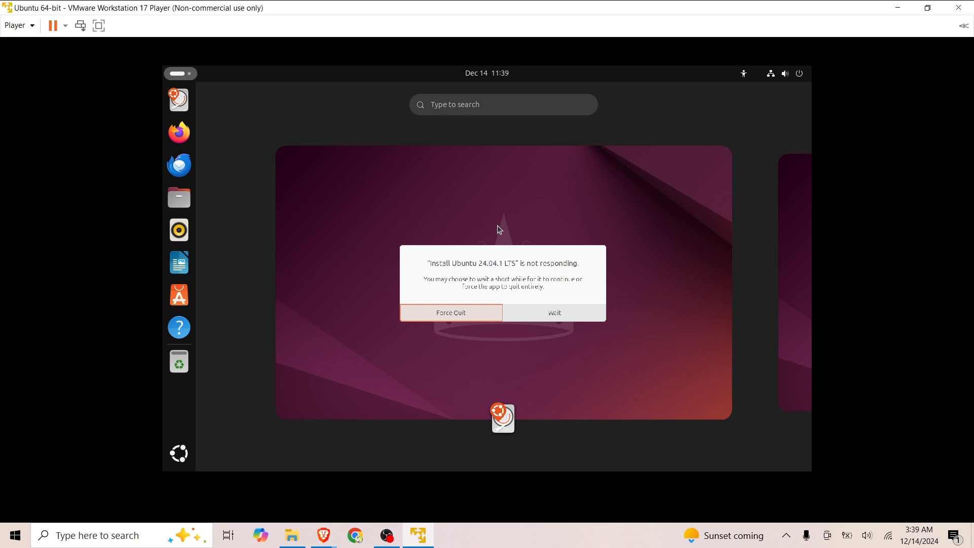
{"action": "left_click", "coordinate": [553, 311]}
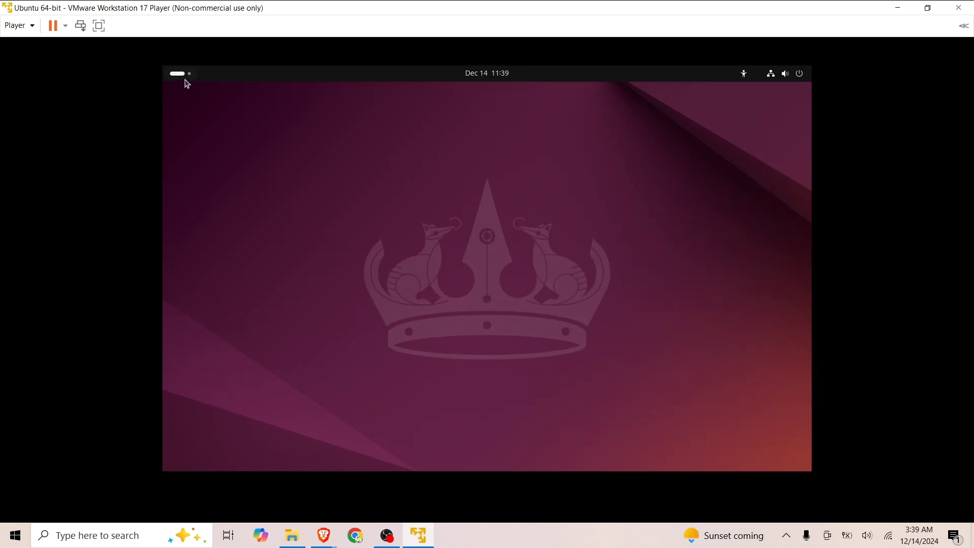
Open the Activities overview and launch the Files app from the Ubuntu dock
{"action": "left_click", "coordinate": [177, 77]}
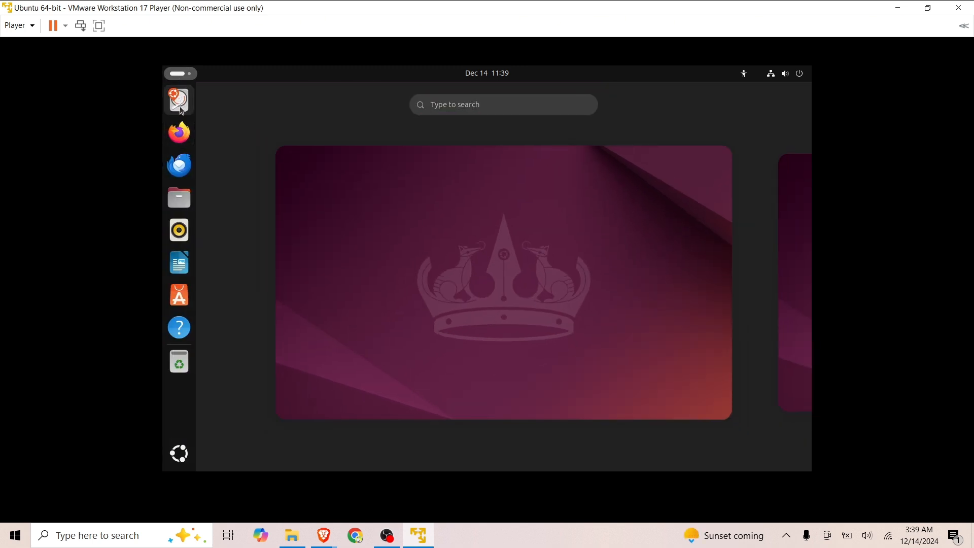
{"action": "left_click", "coordinate": [180, 199]}
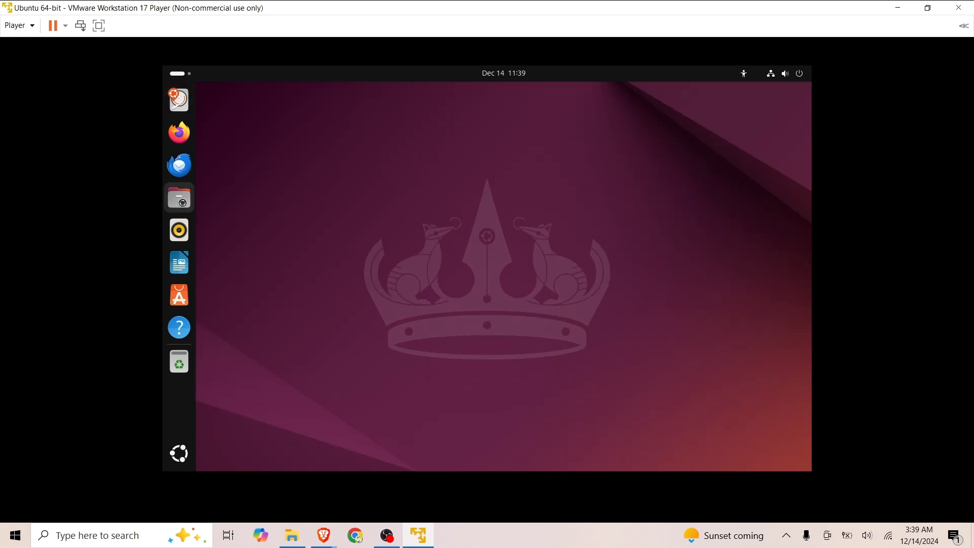